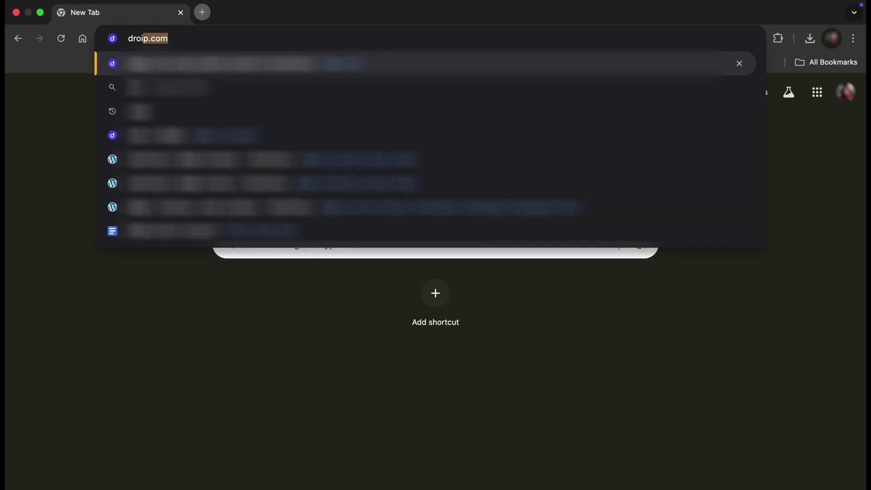
# Step: Load droip.com and browse the Starter, Growth and Scale pricing plans and included features
pyautogui.write('m')
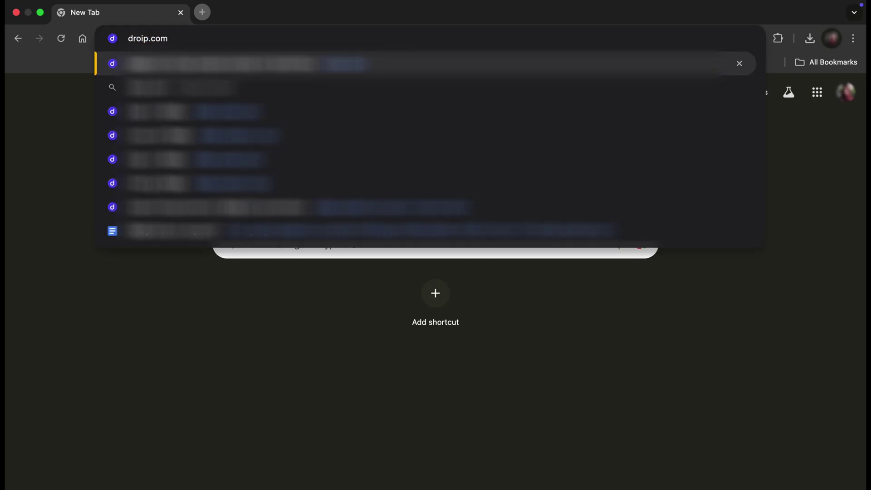
pyautogui.press('Return')
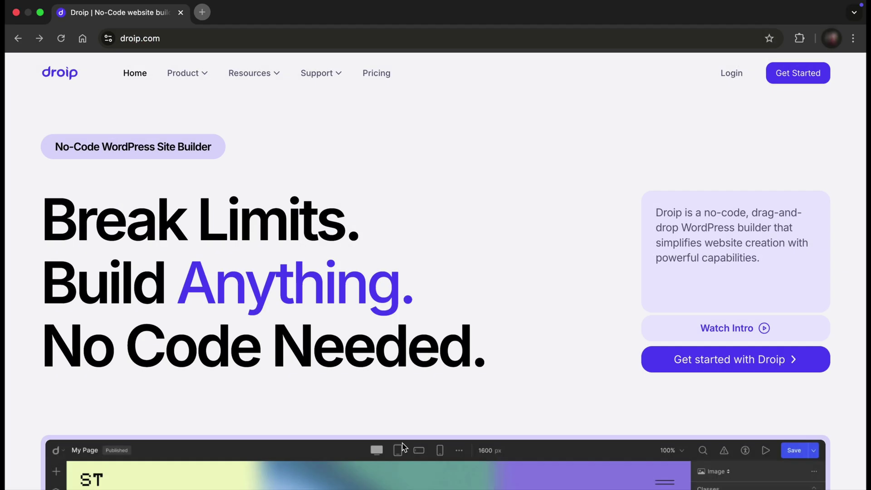
pyautogui.click(793, 80)
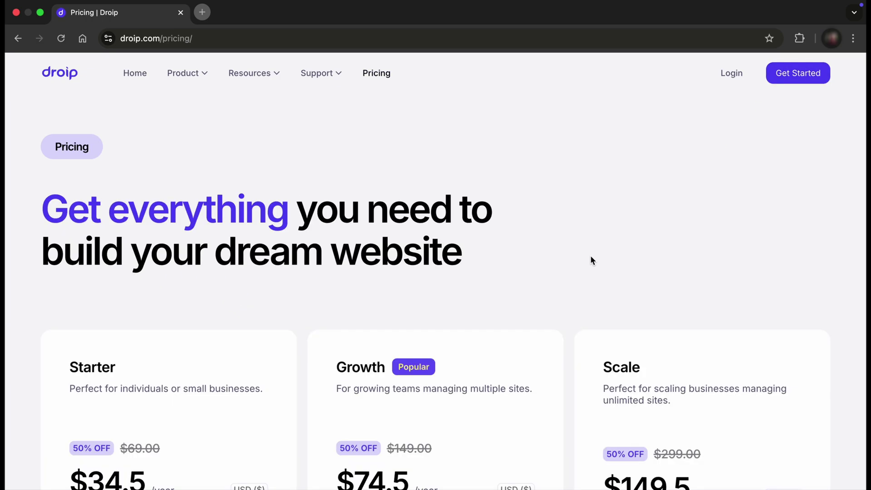
pyautogui.scroll(-7, 591, 257)
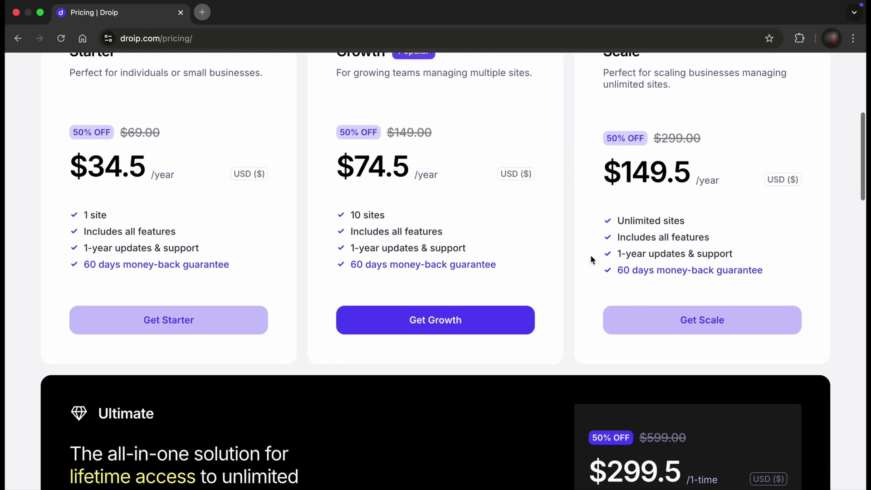
pyautogui.scroll(-15, 591, 256)
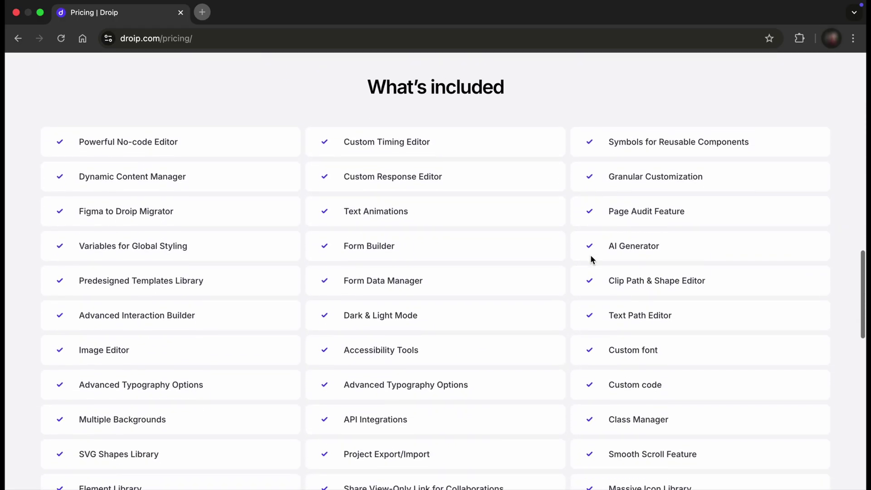
pyautogui.scroll(-2, 591, 258)
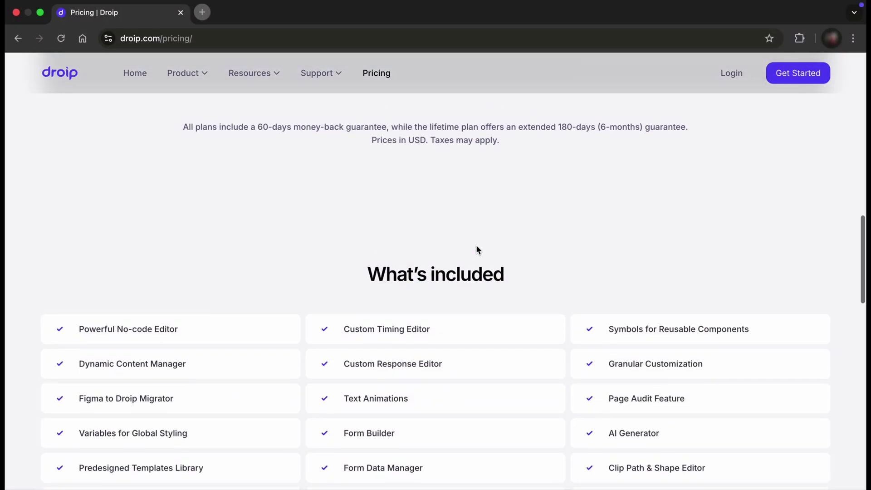
pyautogui.scroll(5, 477, 250)
pyautogui.scroll(10, 477, 258)
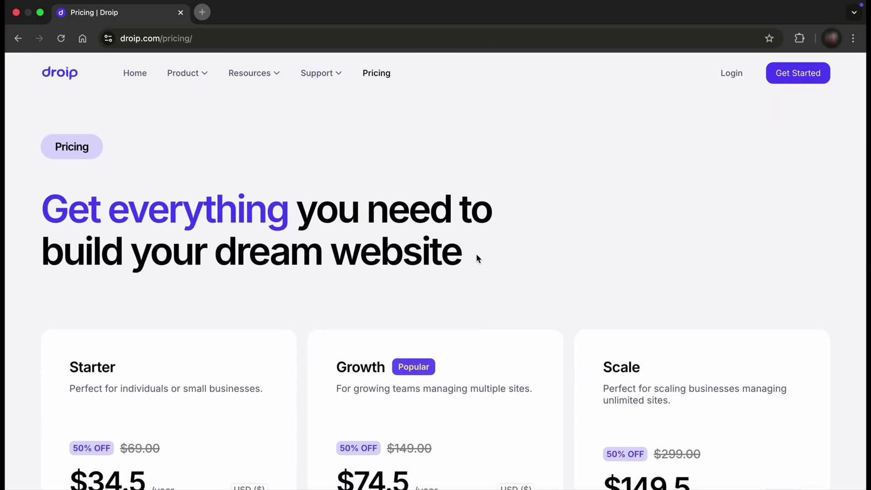
# Step: Sign in to droip.com with Google, download Droip PRO v2.0.3, and check the older versions list
pyautogui.click(731, 79)
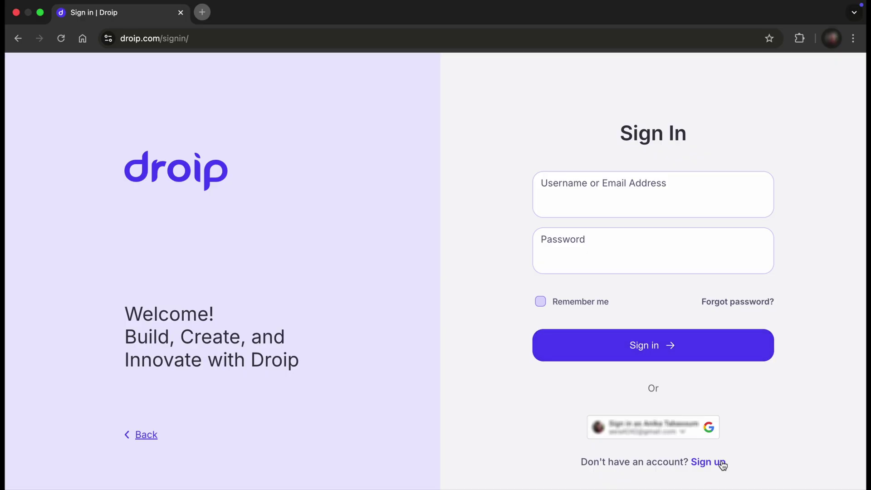
pyautogui.click(710, 434)
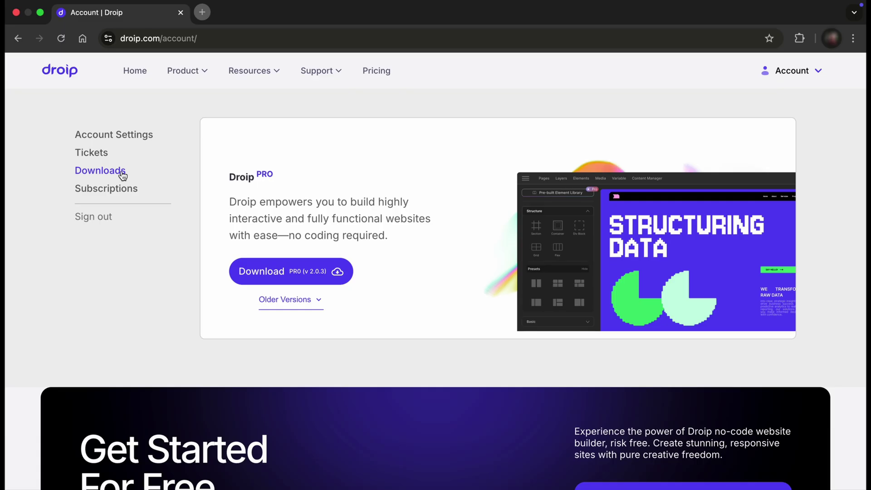
pyautogui.click(285, 274)
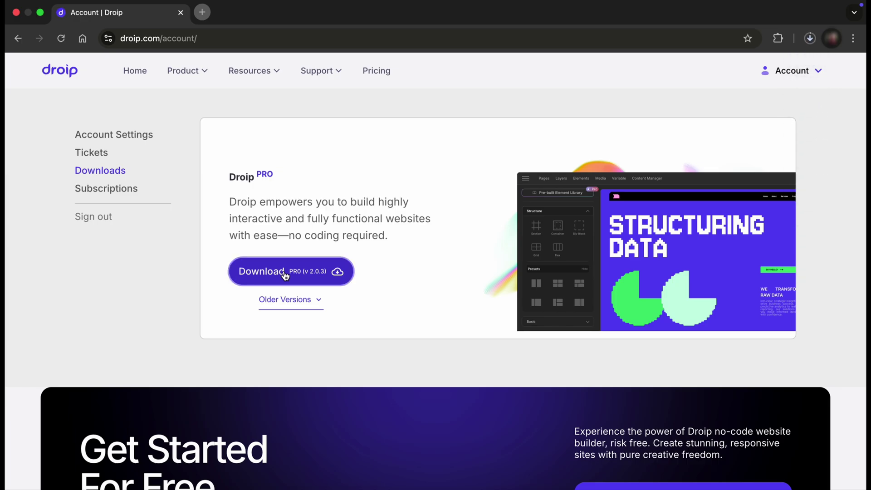
pyautogui.click(312, 298)
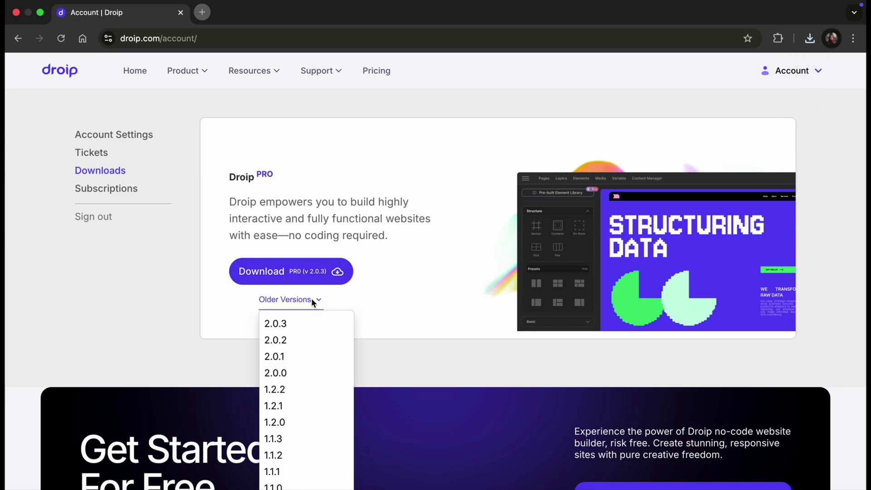
pyautogui.scroll(-2, 312, 298)
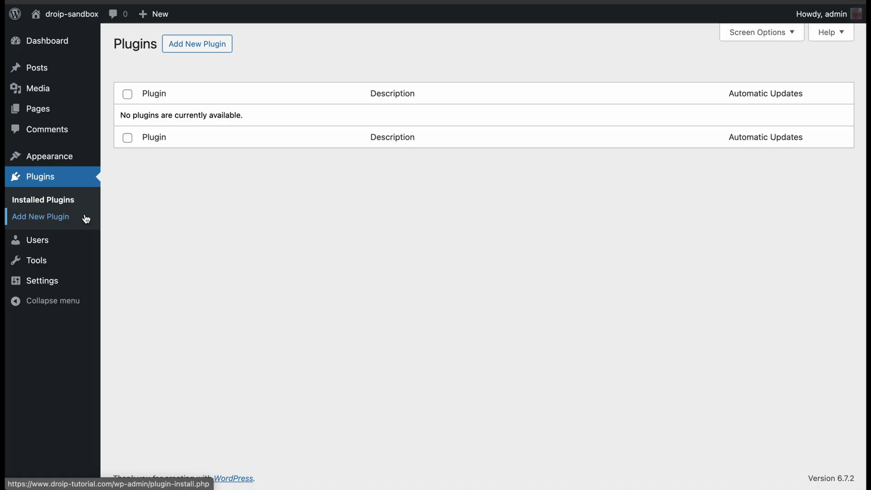
# Step: Upload droip-2.0.3.zip through Add New Plugin and install it in WordPress
pyautogui.click(199, 50)
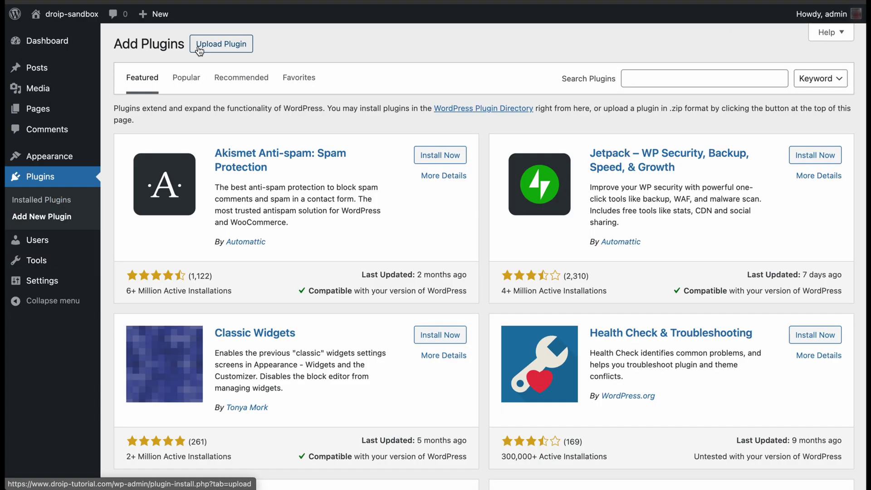
pyautogui.click(199, 50)
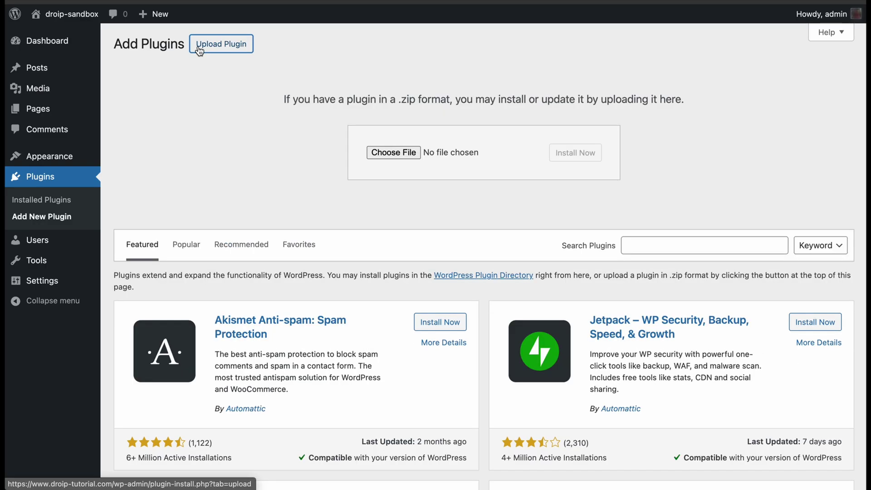
pyautogui.click(378, 154)
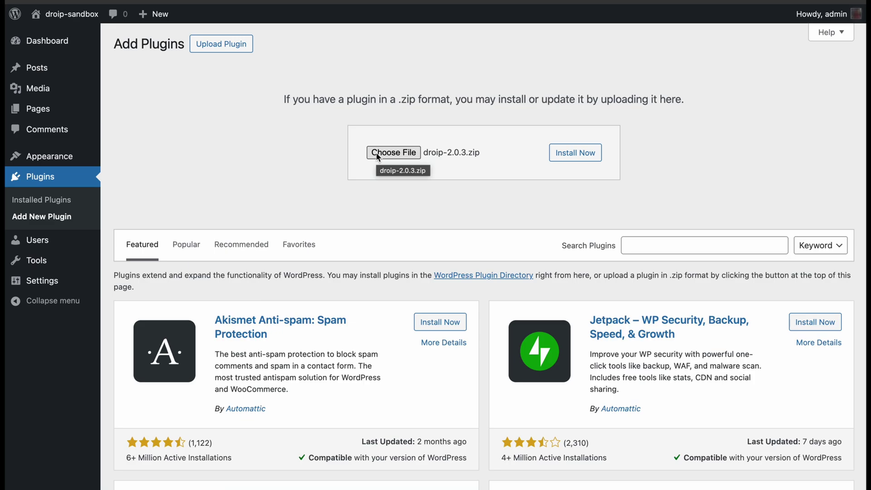
pyautogui.click(578, 157)
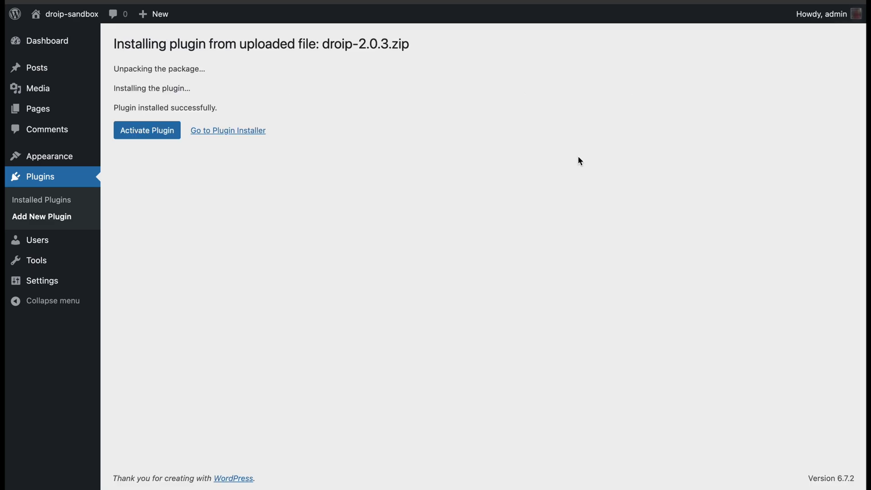
# Step: Activate Droip, then follow Get License from its General settings to the droip.com pricing page
pyautogui.click(147, 139)
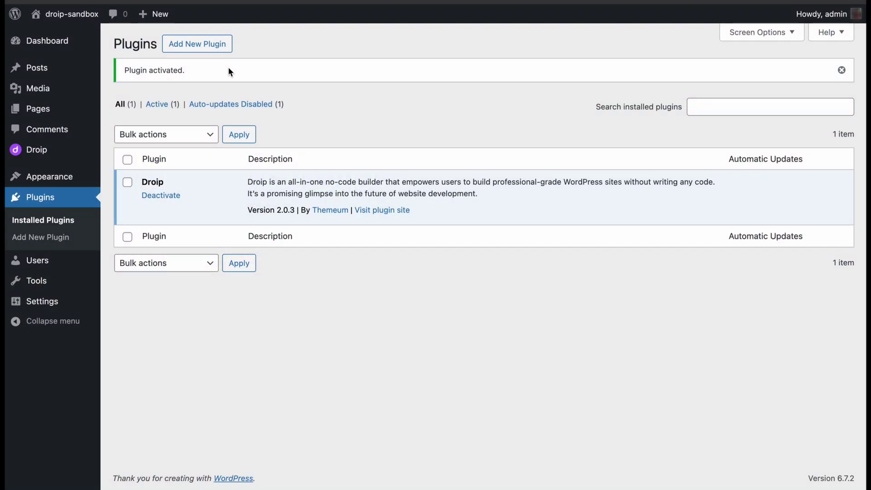
pyautogui.click(69, 155)
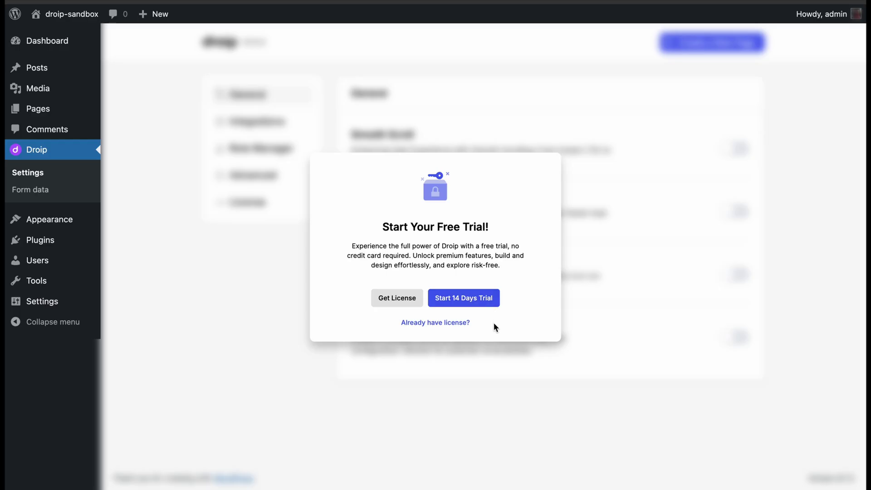
pyautogui.click(465, 324)
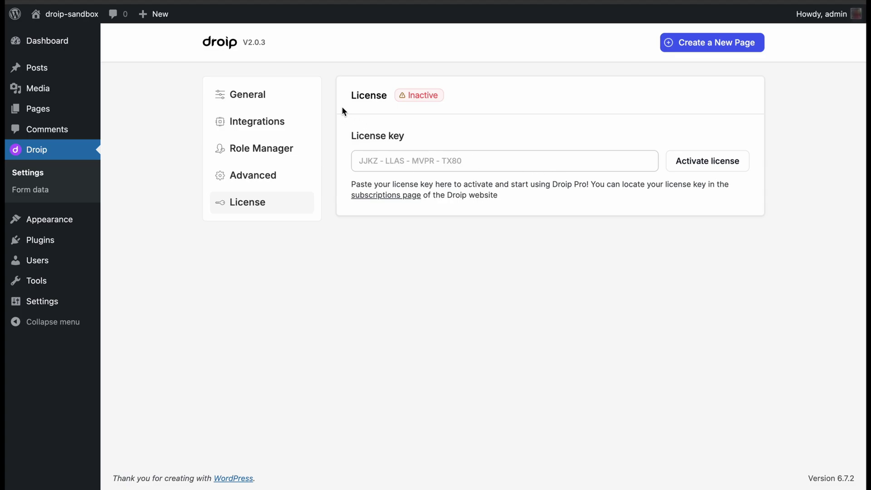
pyautogui.click(300, 93)
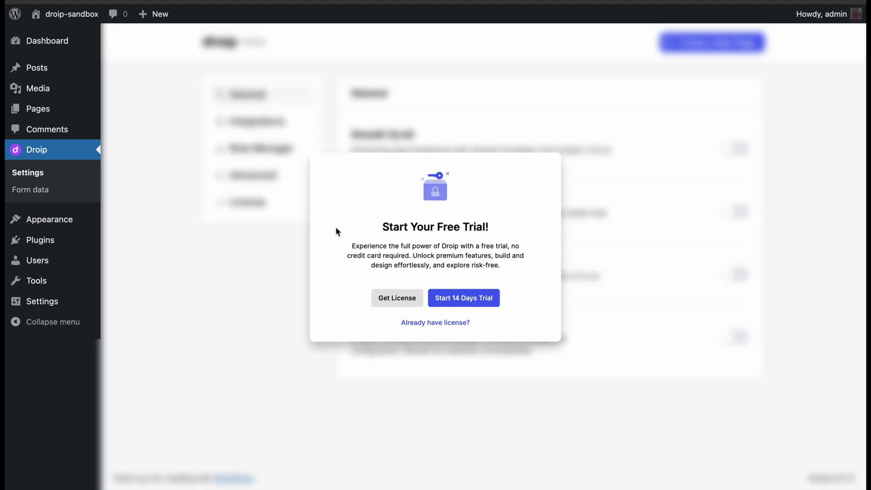
pyautogui.click(384, 307)
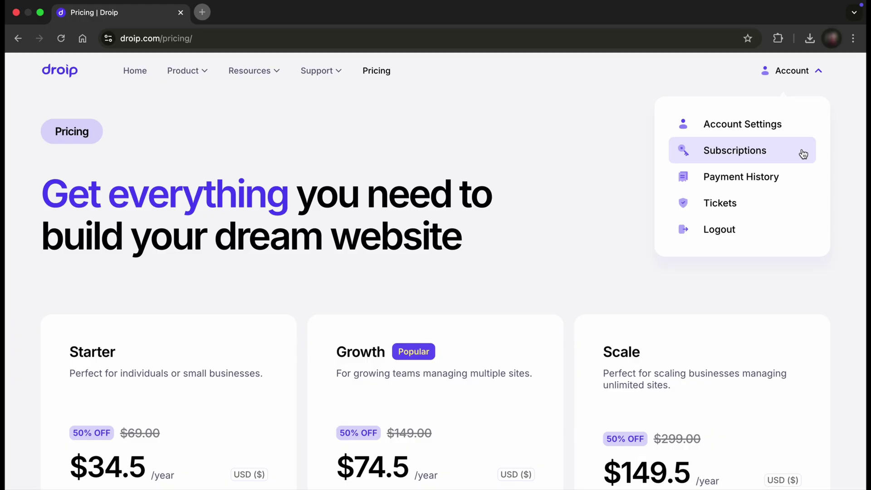
# Step: Open the subscription's Licenses tab, paste a URL into Add Website, then close it without saving
pyautogui.click(804, 155)
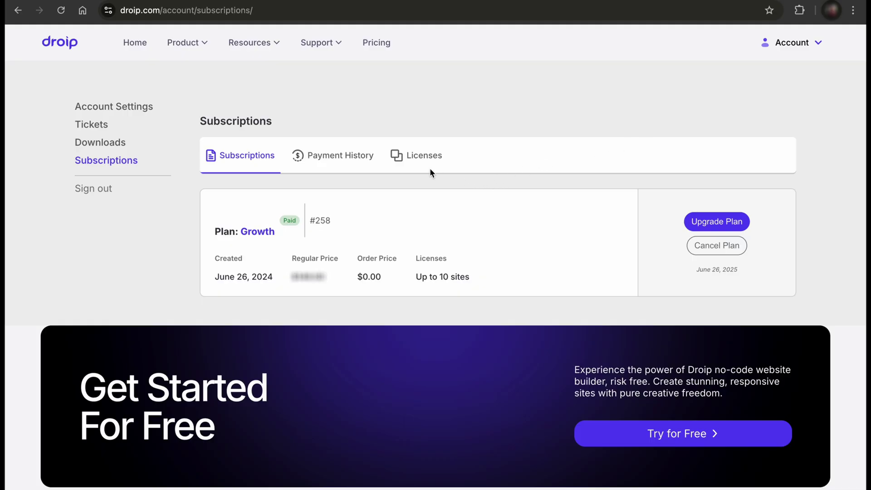
pyautogui.click(428, 156)
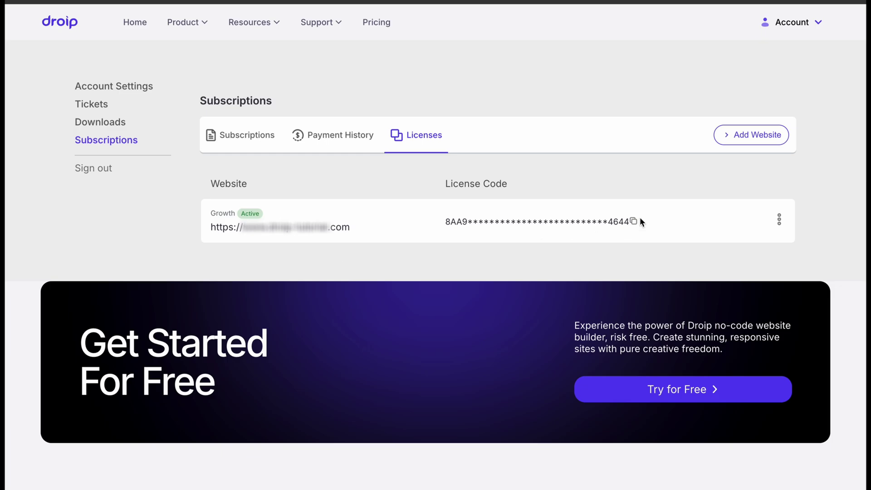
pyautogui.click(753, 137)
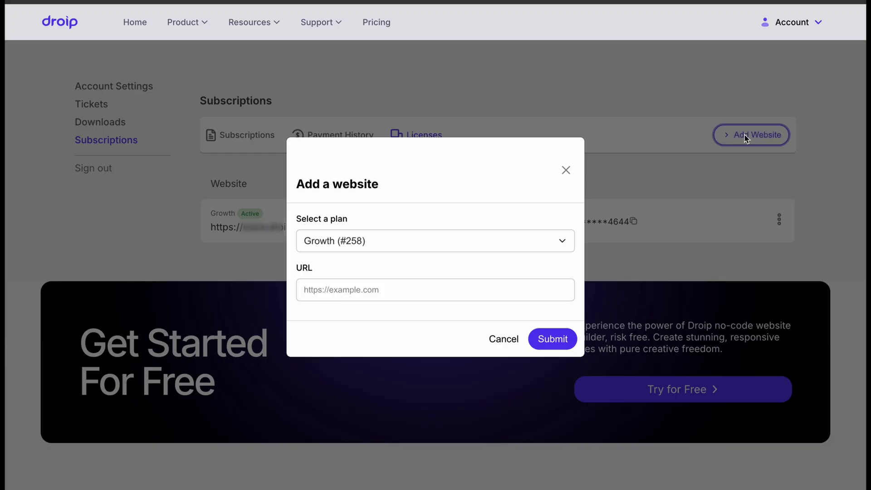
pyautogui.click(481, 288)
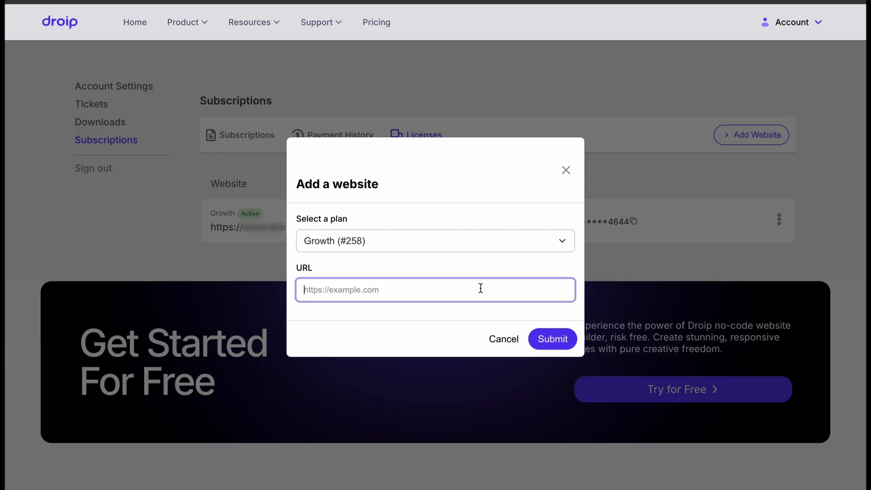
pyautogui.write('https://test-site.com')
pyautogui.click(566, 170)
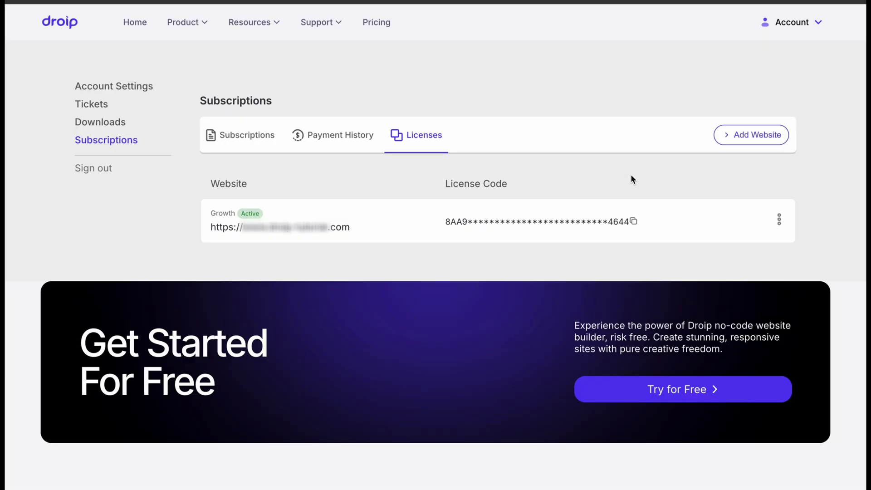
# Step: Copy the Growth license code and paste it into Droip's License key field to activate it
pyautogui.click(635, 221)
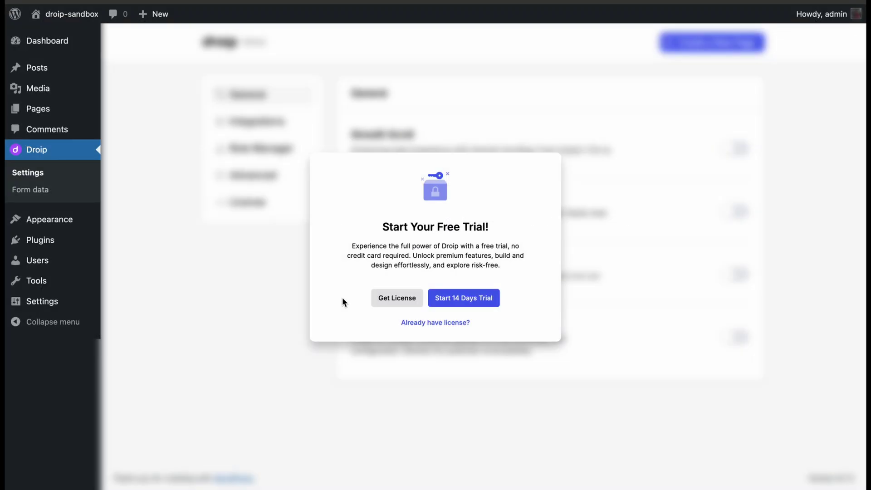
pyautogui.click(410, 325)
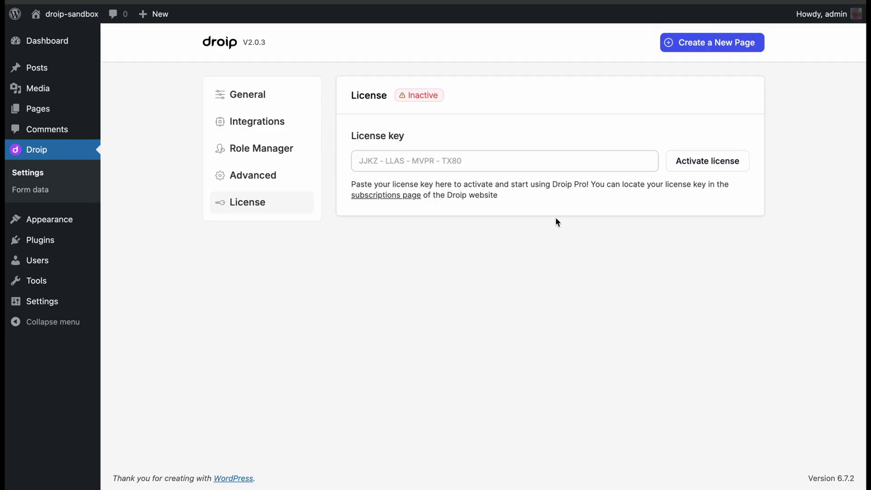
pyautogui.click(544, 166)
pyautogui.hotkey('ctrl', 'v')
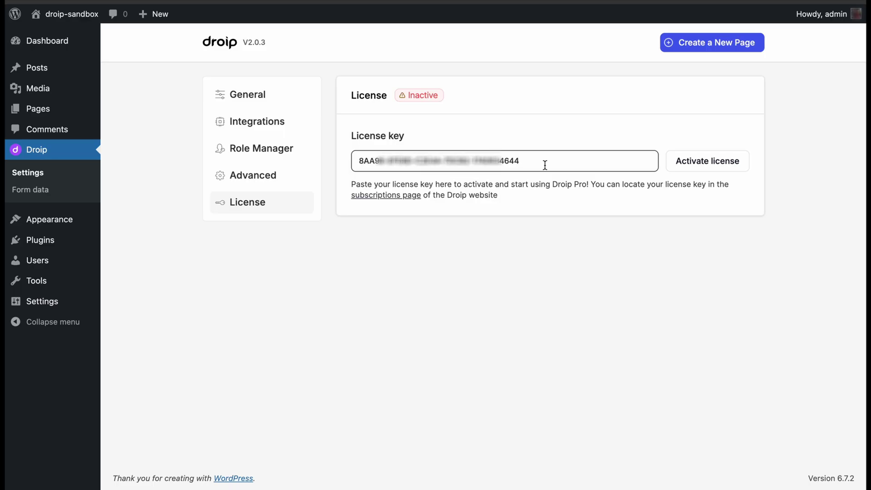
pyautogui.click(700, 161)
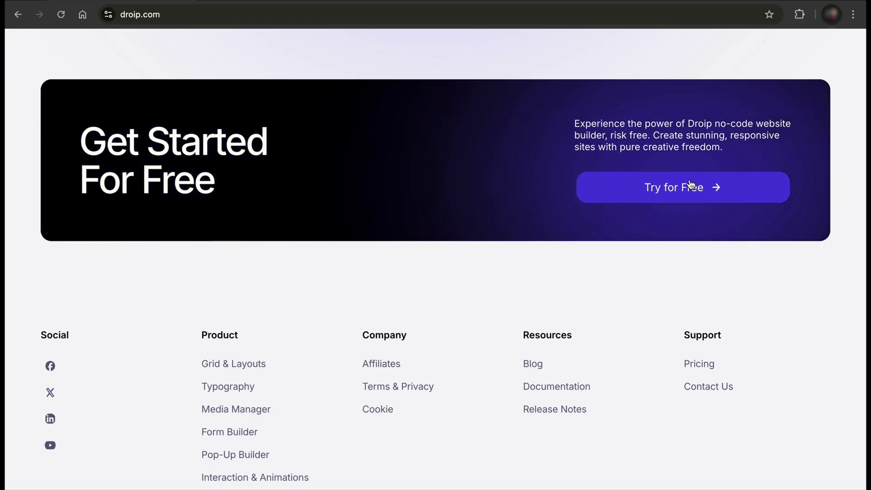
# Step: Show the 'Get started for free!' options on droip.com and focus the demo email field
pyautogui.click(691, 184)
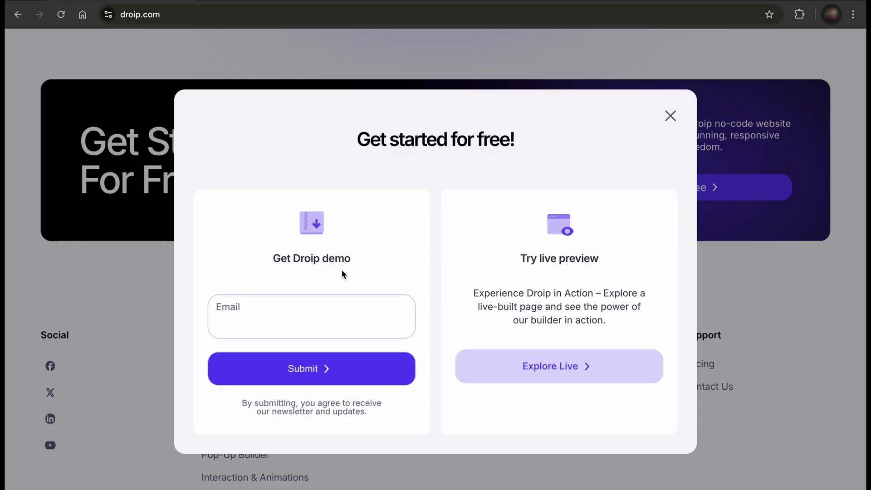
pyautogui.click(318, 305)
# Step: Open the Droip live demo full screen and select the WE ENGINEER ADS THAT SELL! heading
pyautogui.click(563, 365)
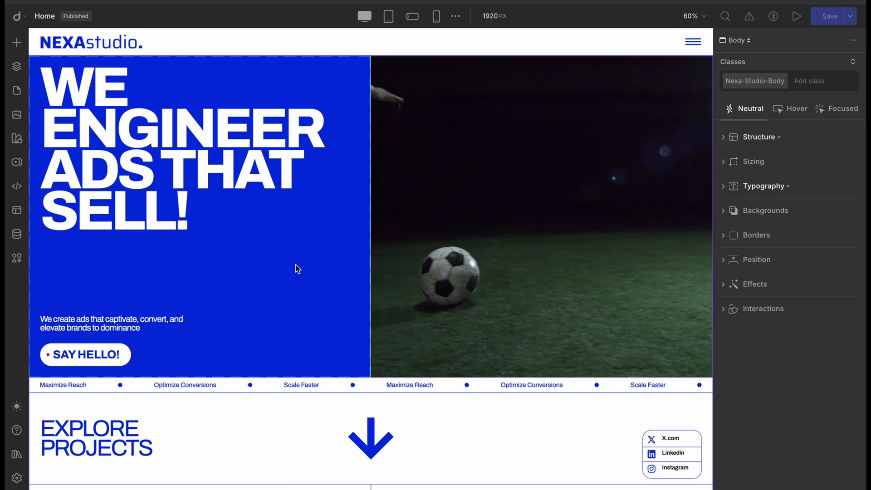
pyautogui.click(803, 18)
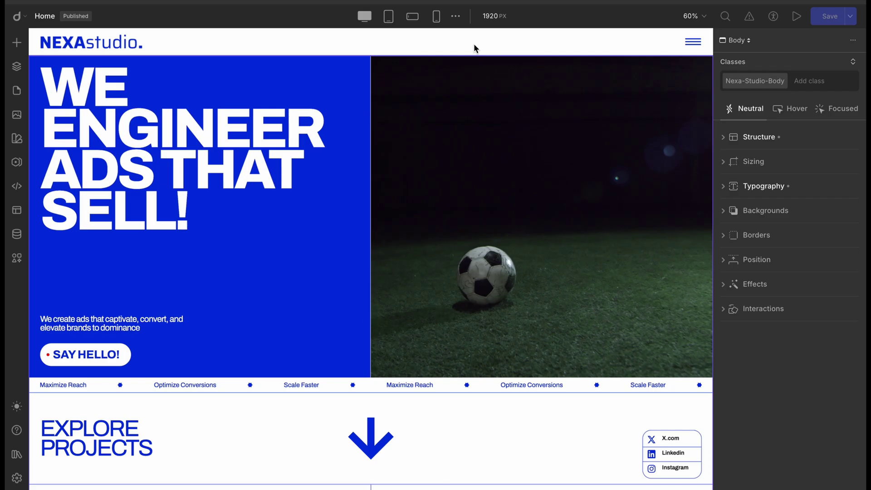
pyautogui.click(278, 145)
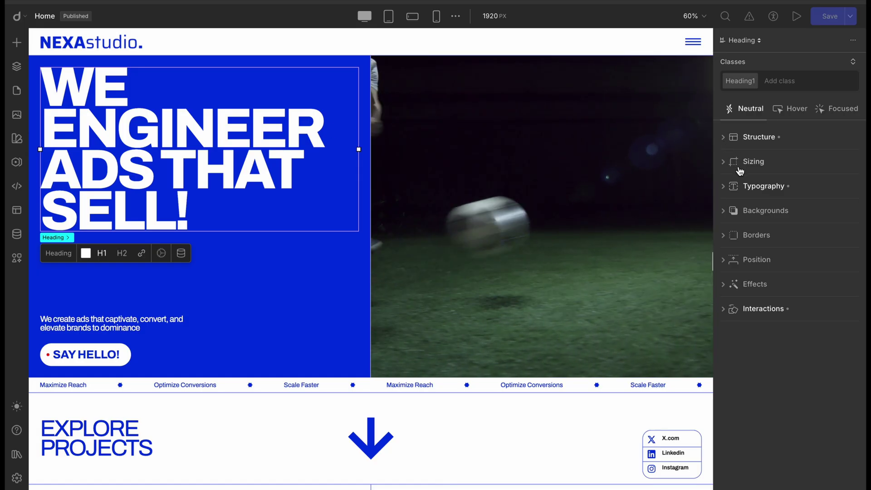
# Step: Change the heading's font weight to Regular, then back to Extra Bold
pyautogui.click(753, 187)
pyautogui.click(826, 230)
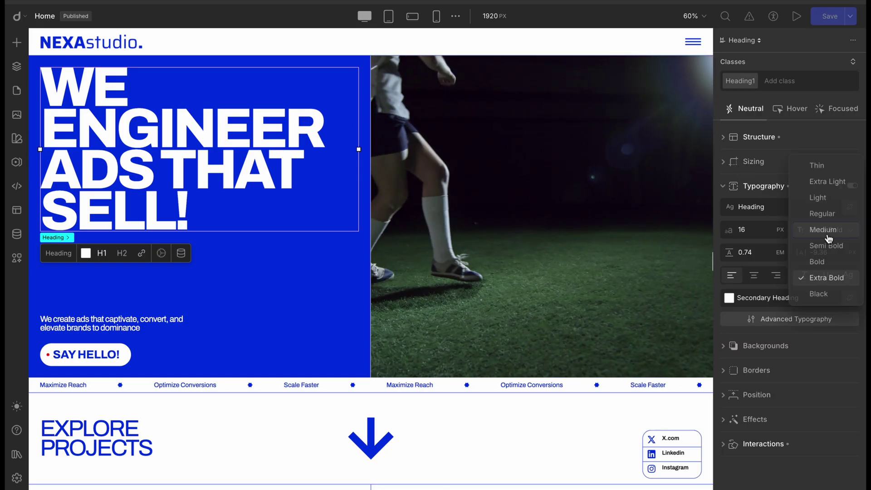
pyautogui.click(830, 215)
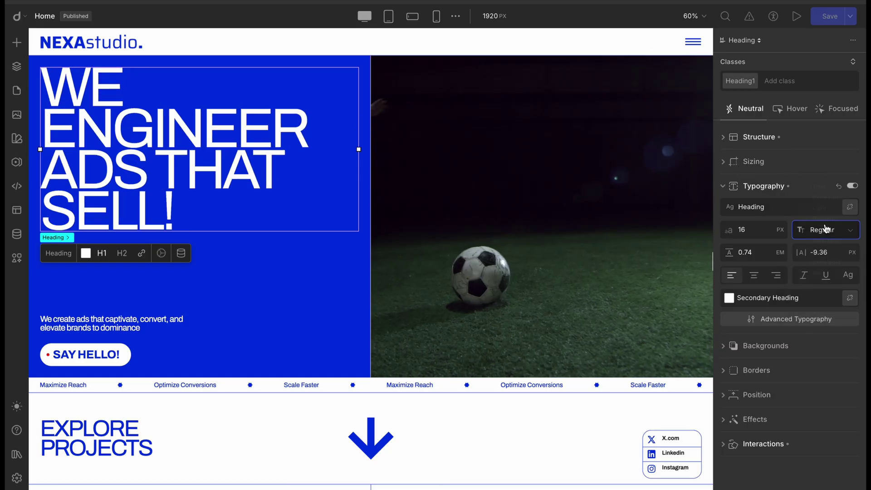
pyautogui.click(826, 230)
pyautogui.click(825, 276)
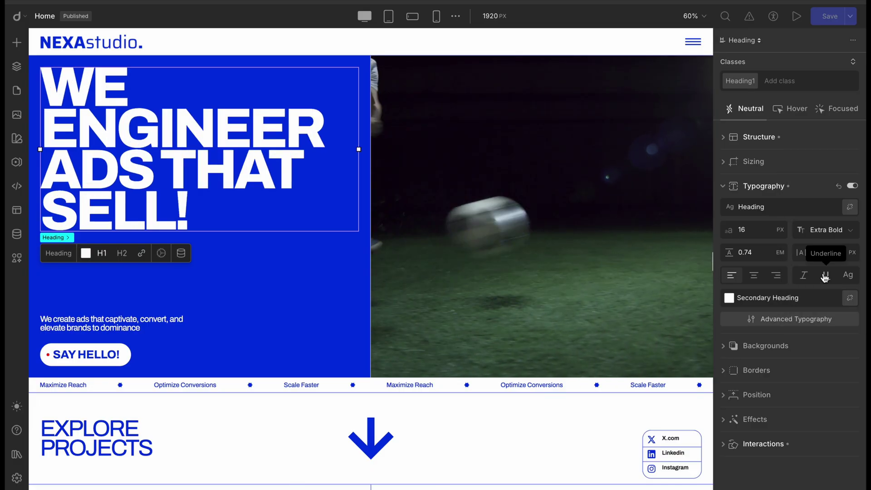